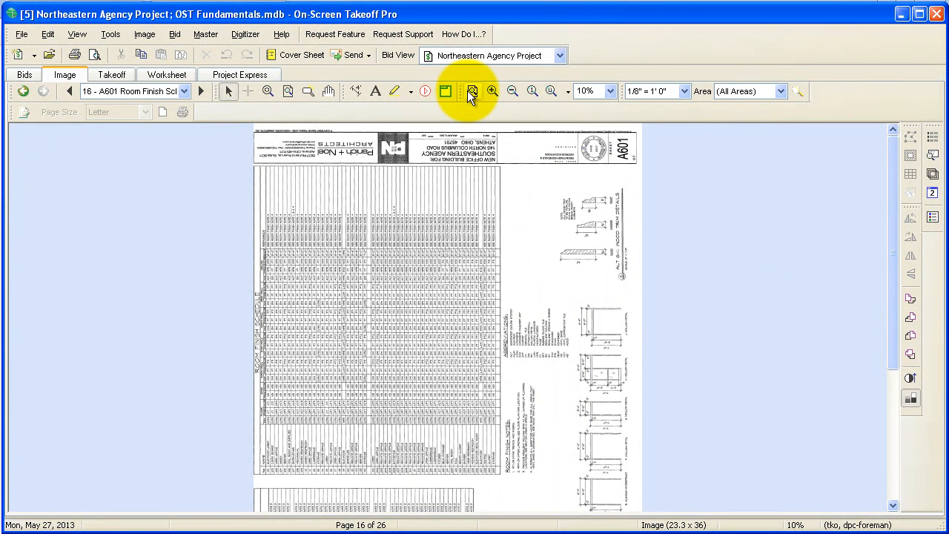
# - Rotate page 16, A601 Room Finish Schedule, 90° clockwise and fit the sheet to the view
pyautogui.click(469, 91)
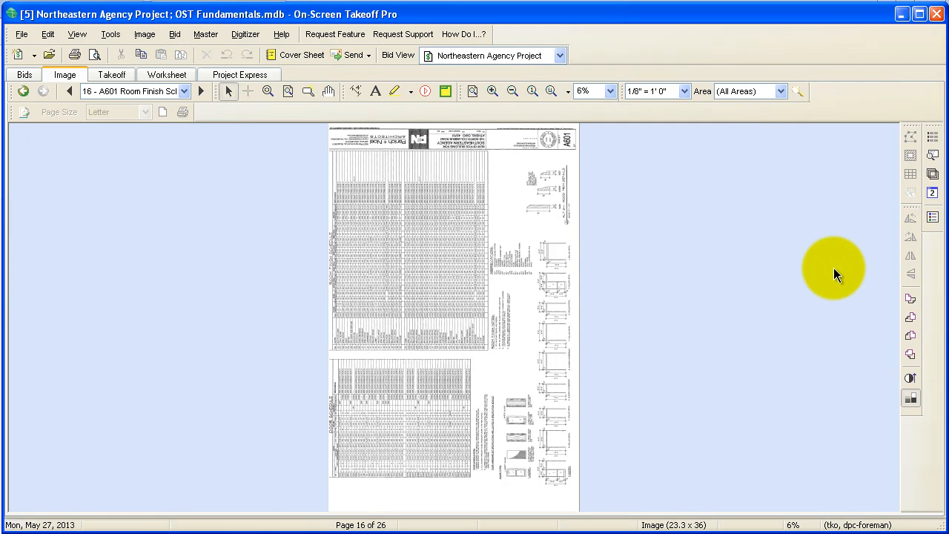
pyautogui.click(911, 318)
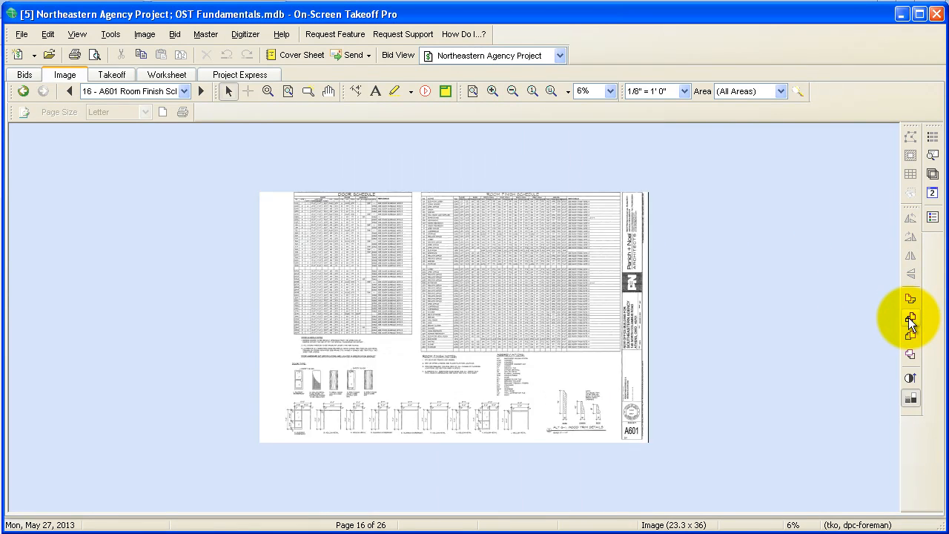
pyautogui.click(473, 89)
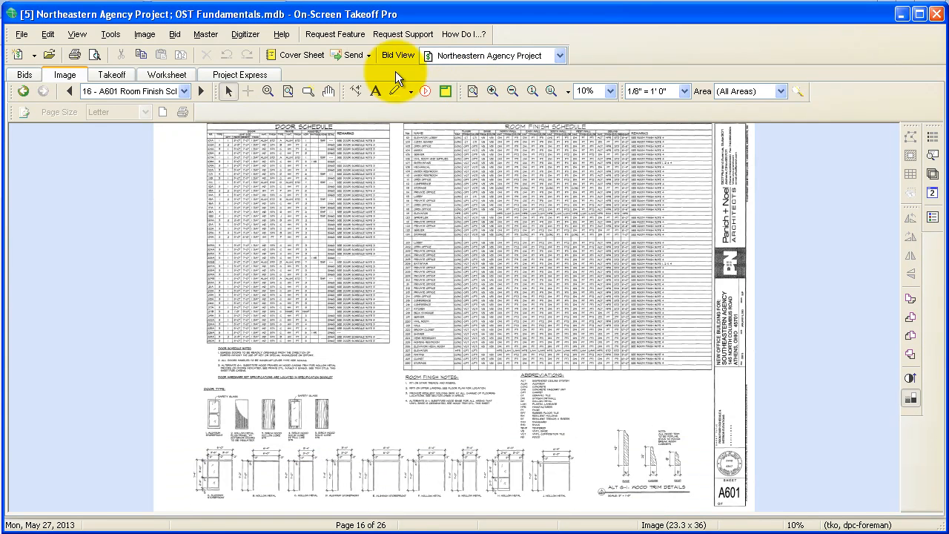
# - Rotate page 17 of the combined set 90° counterclockwise and fit the sheet to the view
pyautogui.click(197, 90)
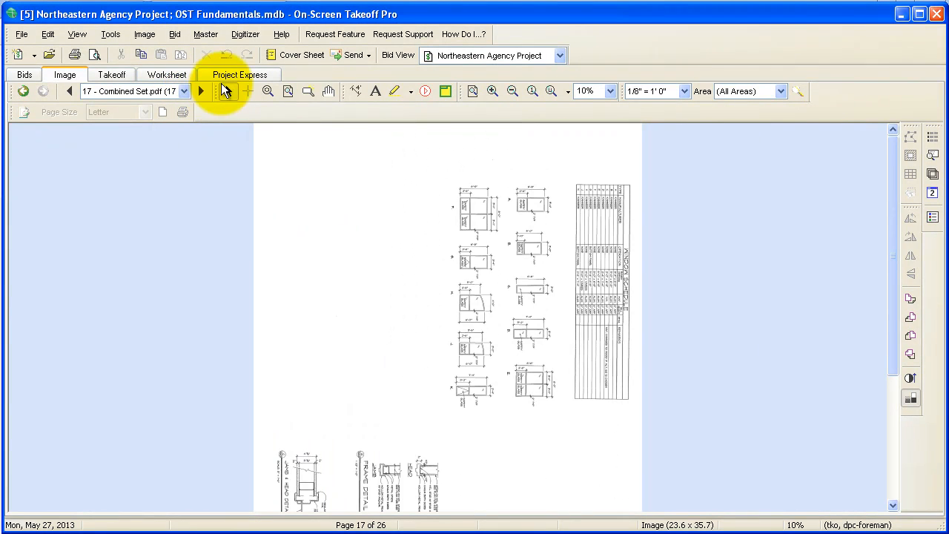
pyautogui.click(477, 94)
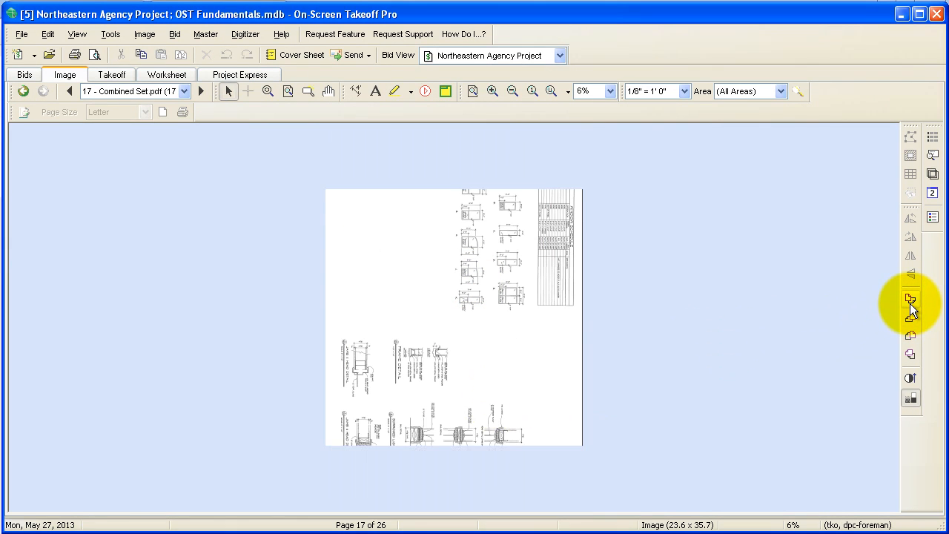
pyautogui.click(491, 91)
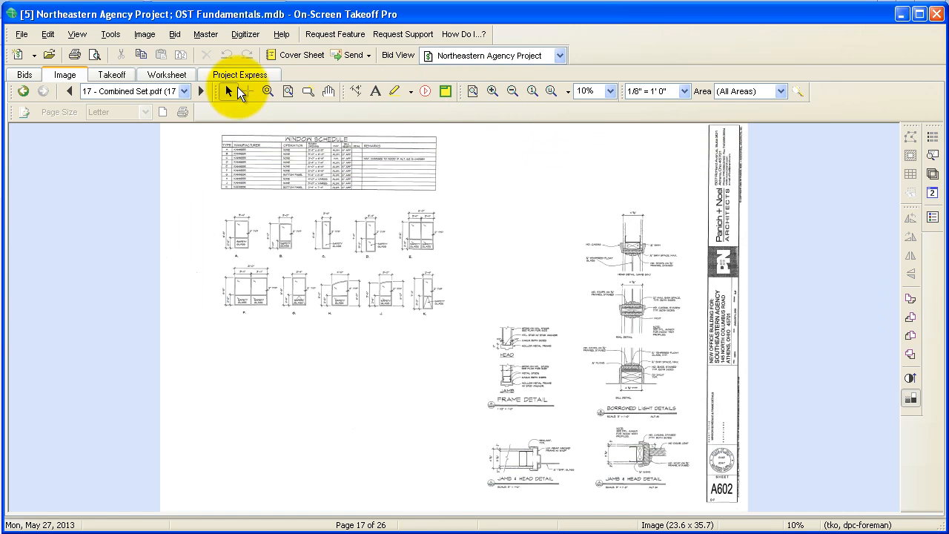
# - Flip page 18, plumbing sheet P101, horizontally and vertically until its text reads upright
pyautogui.click(200, 90)
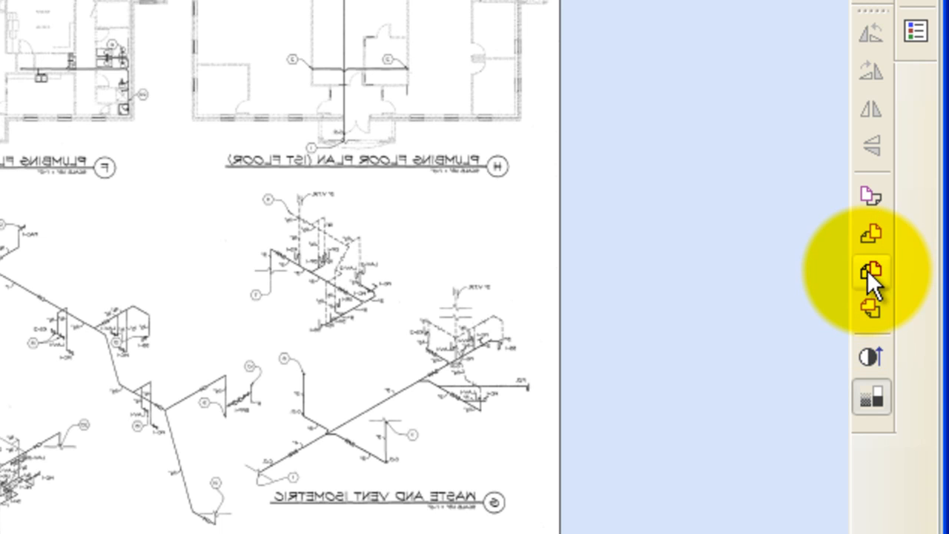
pyautogui.click(868, 315)
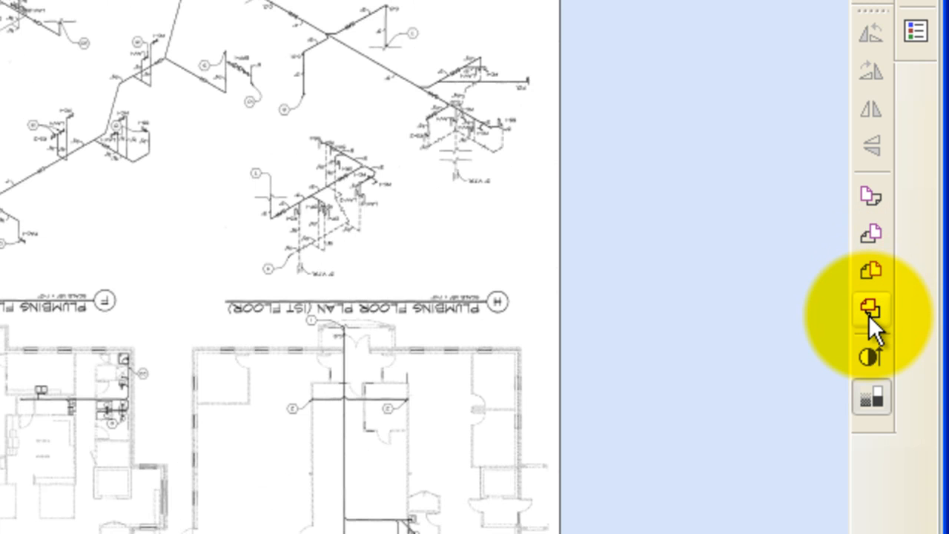
pyautogui.click(868, 273)
pyautogui.click(868, 274)
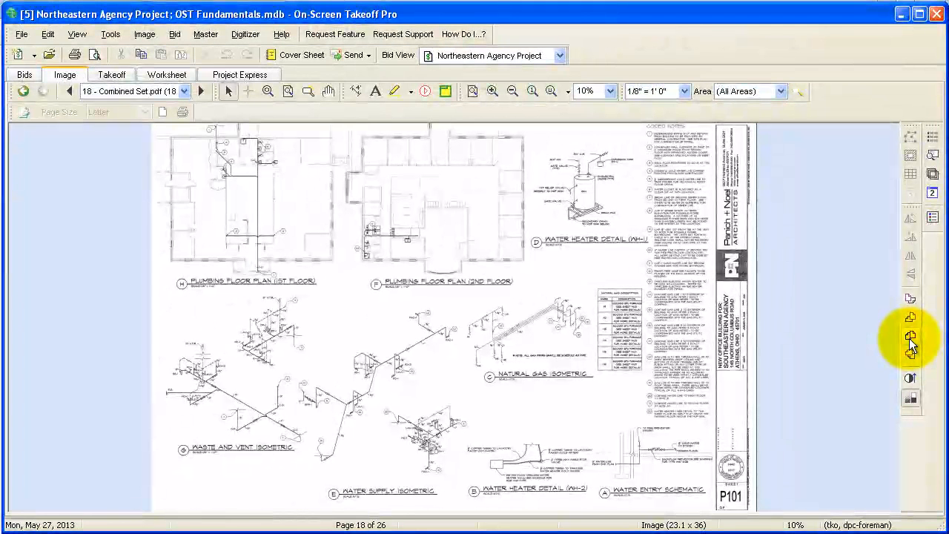
pyautogui.click(910, 342)
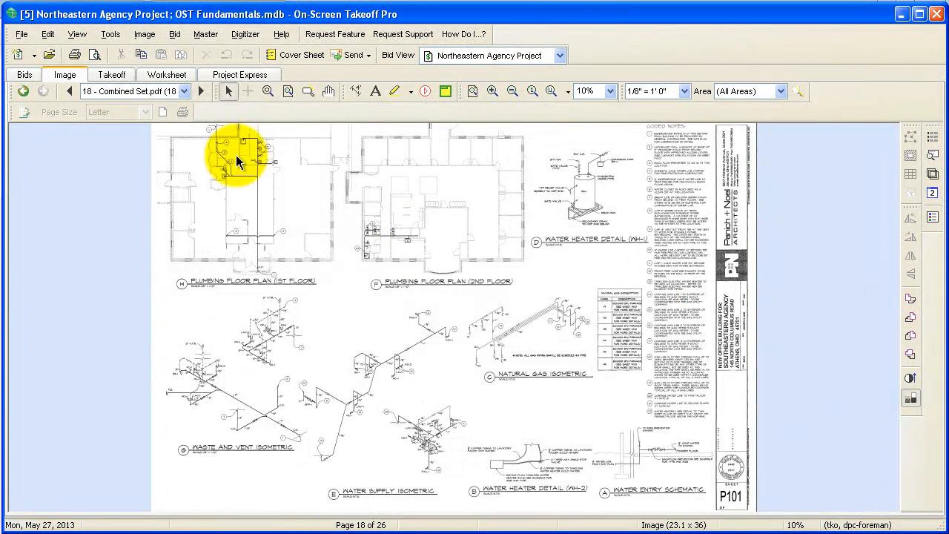
# - Flip page 19, sheet M101, vertically so that it reads upright
pyautogui.click(201, 91)
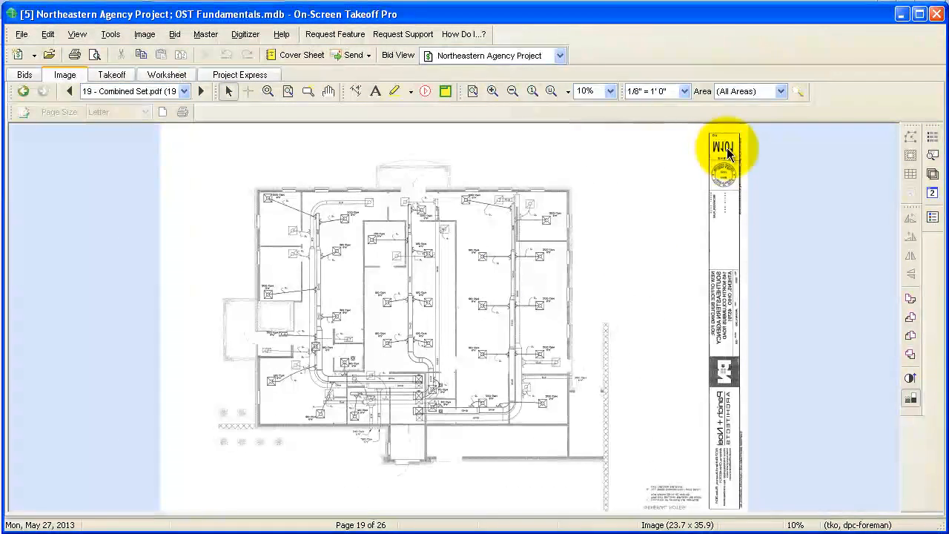
pyautogui.click(909, 354)
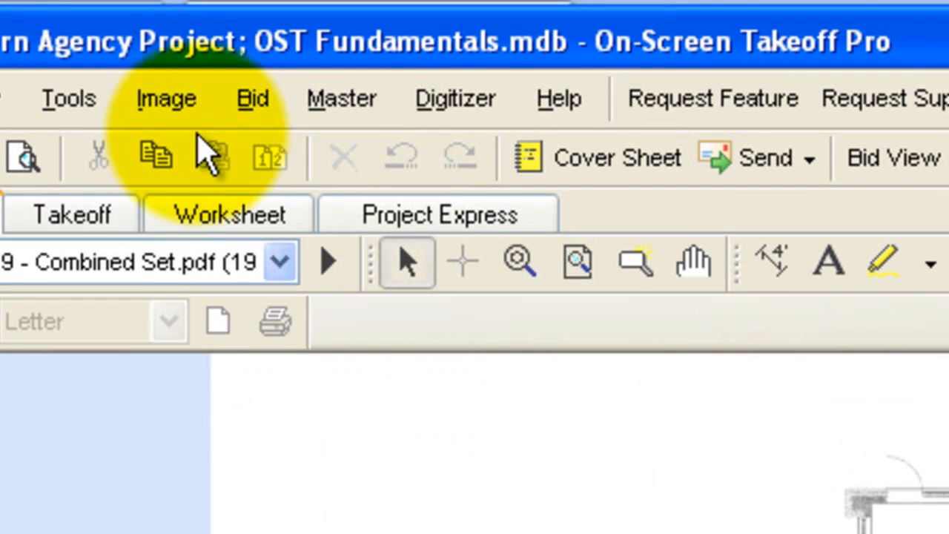
# - Choose a 90° counterclockwise orientation for all pages in the Adjust Images settings
pyautogui.click(178, 111)
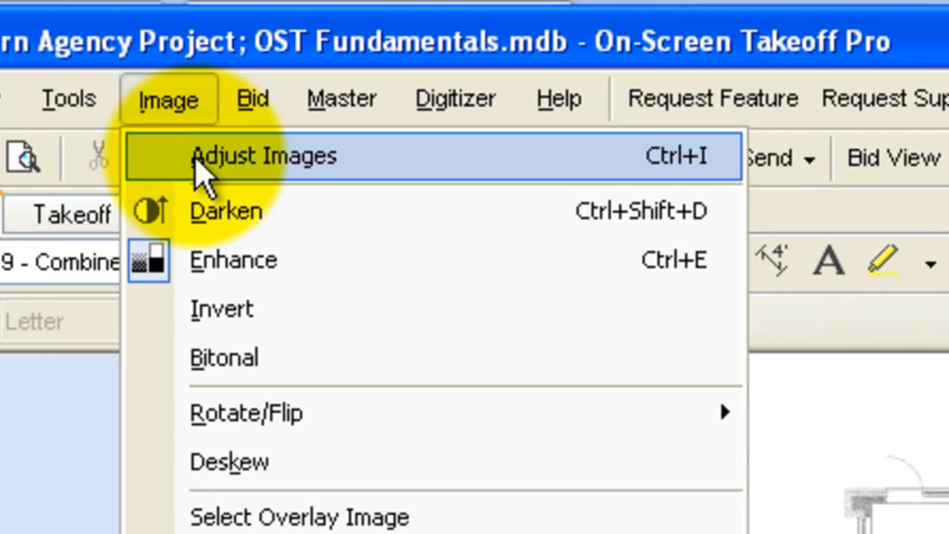
pyautogui.click(197, 158)
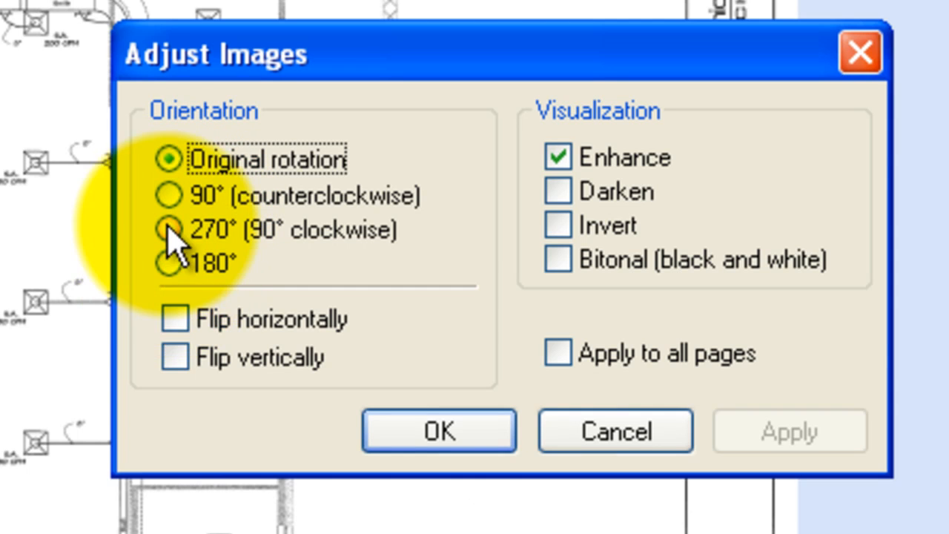
pyautogui.click(169, 196)
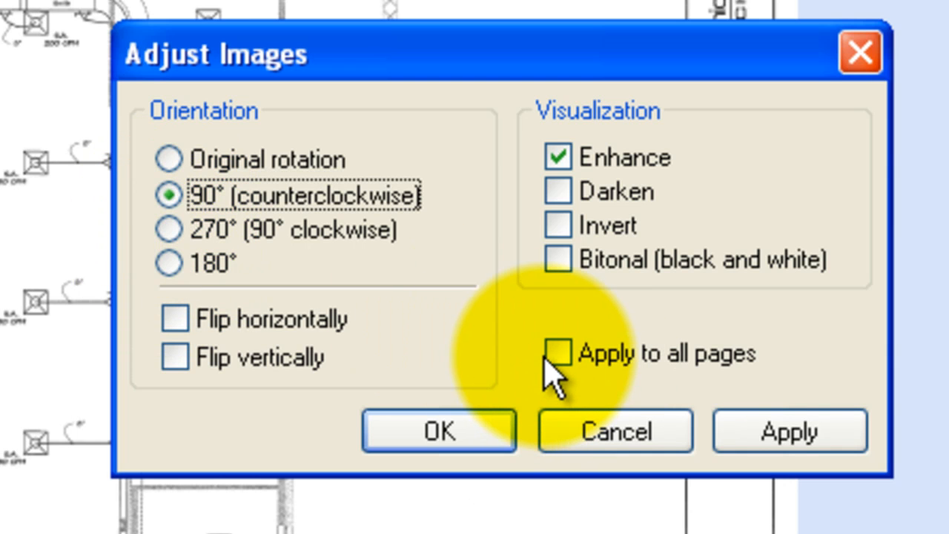
pyautogui.click(554, 356)
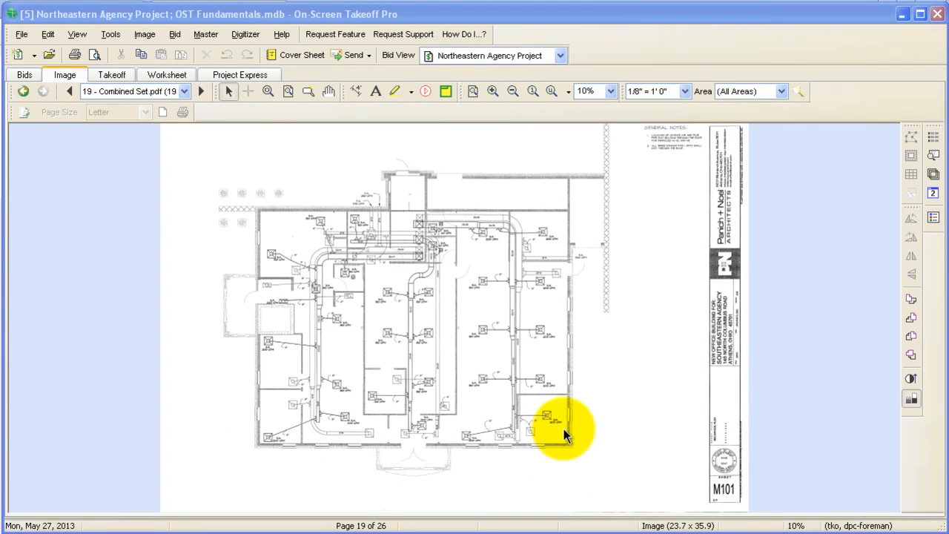
# - Open page 16, A601 Room Finish Schedule, and zoom in on the start of its room finish table
pyautogui.click(186, 94)
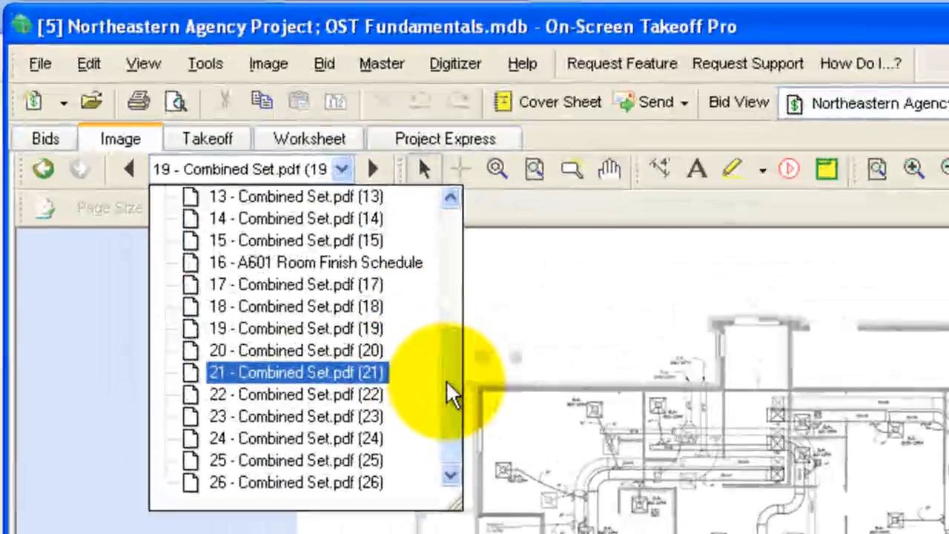
pyautogui.moveTo(241, 205); pyautogui.dragTo(243, 174)
pyautogui.moveTo(455, 334); pyautogui.dragTo(451, 266)
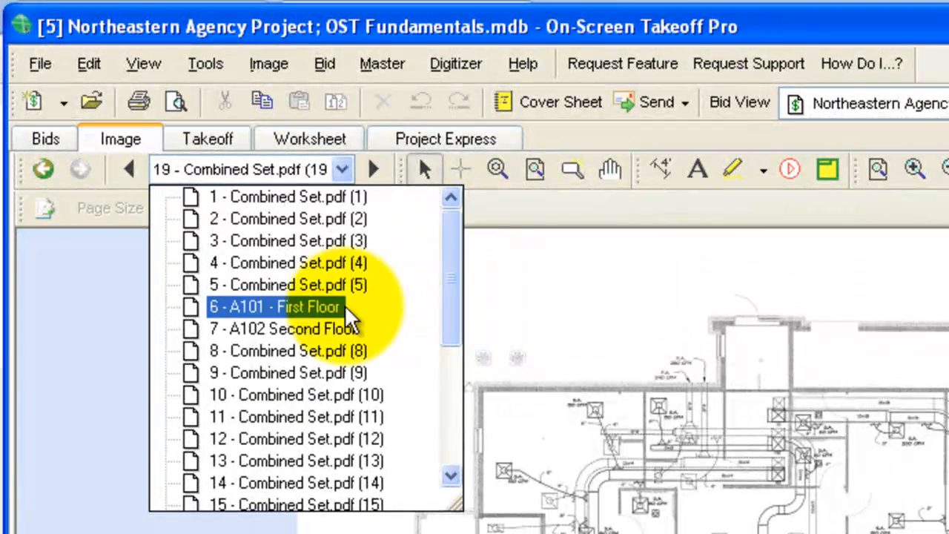
pyautogui.moveTo(456, 313); pyautogui.dragTo(456, 383)
pyautogui.click(346, 373)
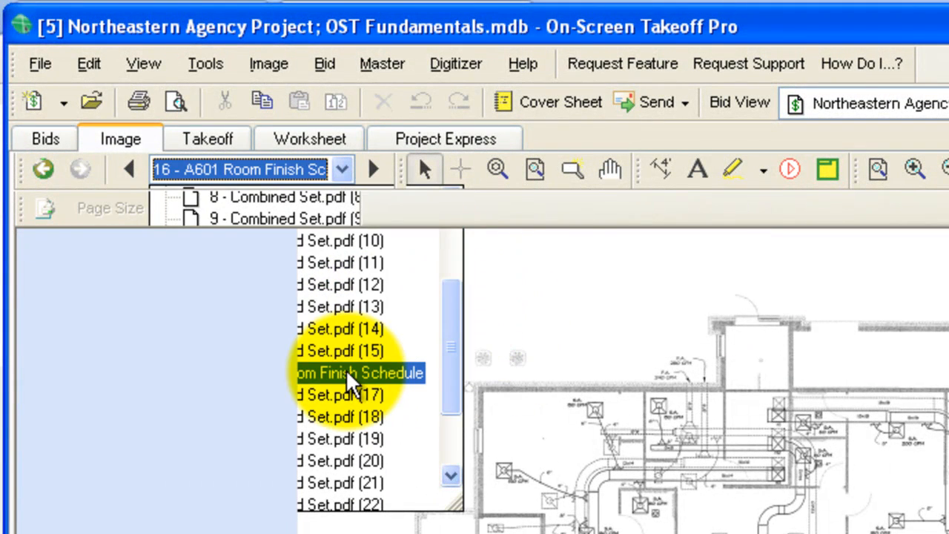
pyautogui.click(348, 378)
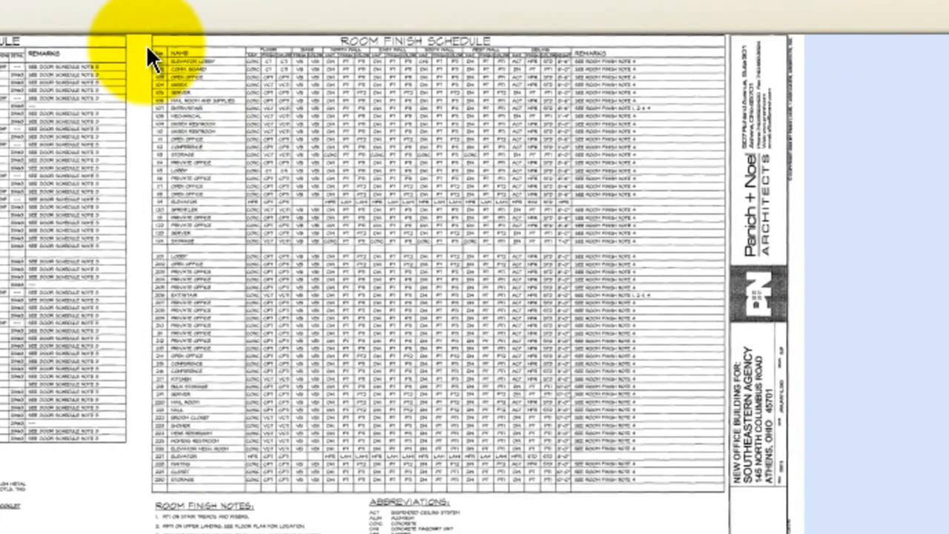
pyautogui.moveTo(146, 45); pyautogui.dragTo(465, 218)
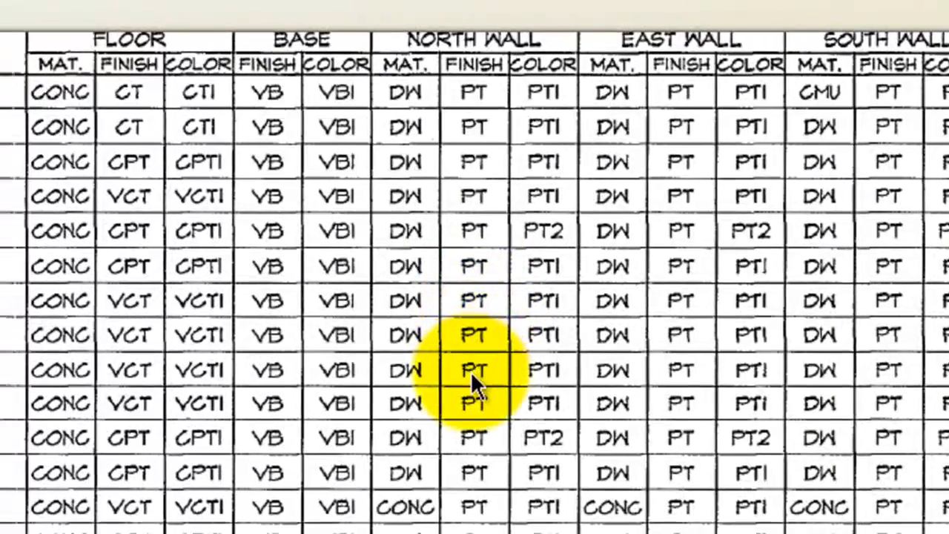
pyautogui.moveTo(470, 372); pyautogui.dragTo(875, 354, button='middle')
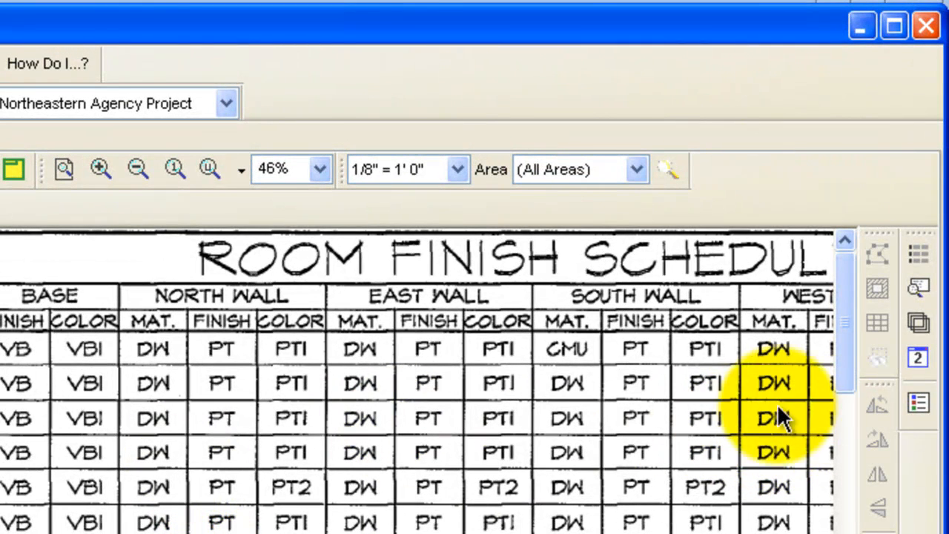
# - Open a separate View Window of the room finish schedule and show the table from room 101 with its column headings
pyautogui.click(918, 363)
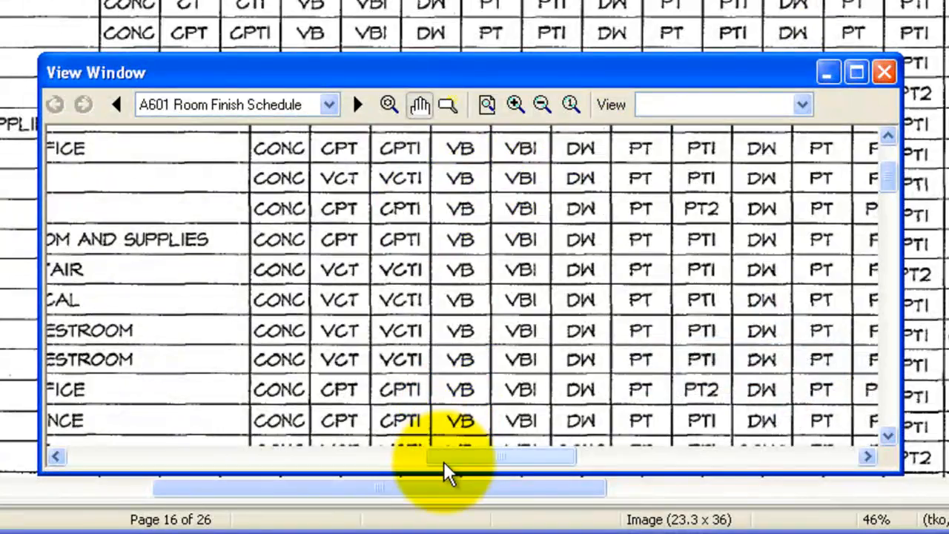
pyautogui.moveTo(443, 461); pyautogui.dragTo(418, 463)
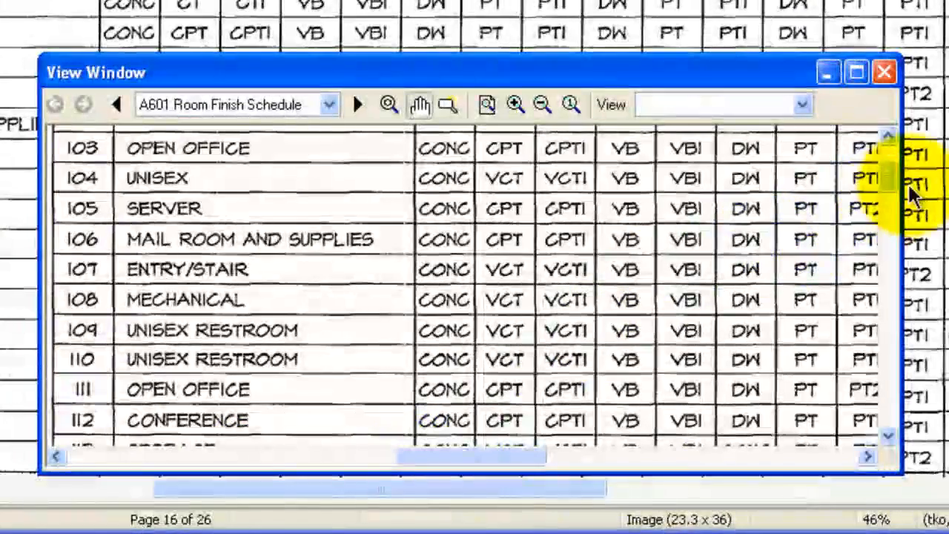
pyautogui.moveTo(892, 187); pyautogui.dragTo(890, 150)
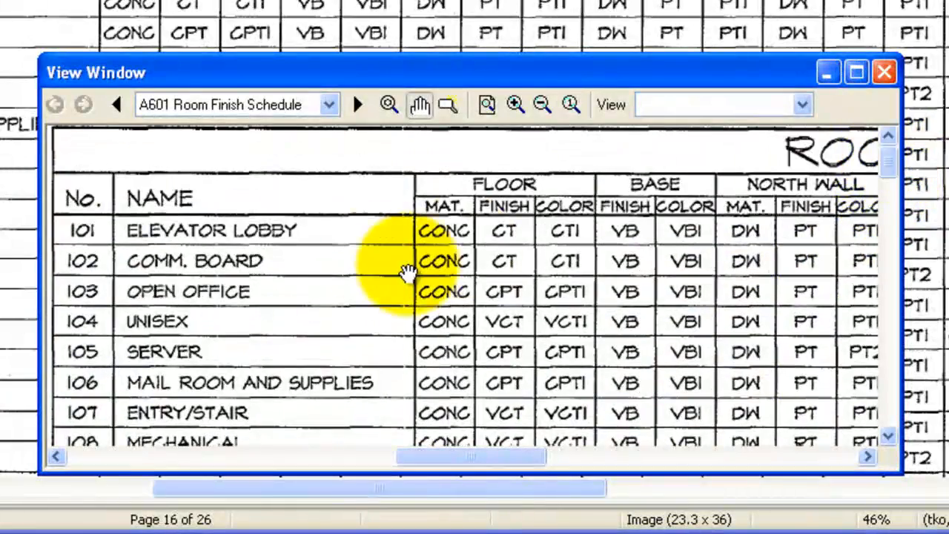
pyautogui.moveTo(385, 78); pyautogui.dragTo(436, 67)
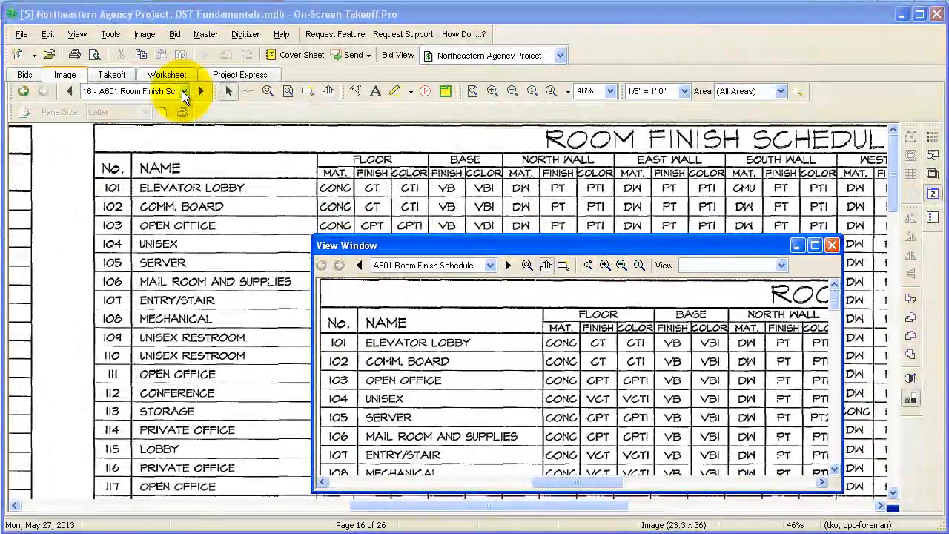
# - Switch the main image to page 6, A101 - First Floor, keeping the finish schedule in the View Window
pyautogui.click(183, 92)
pyautogui.scroll(4, 167, 149)
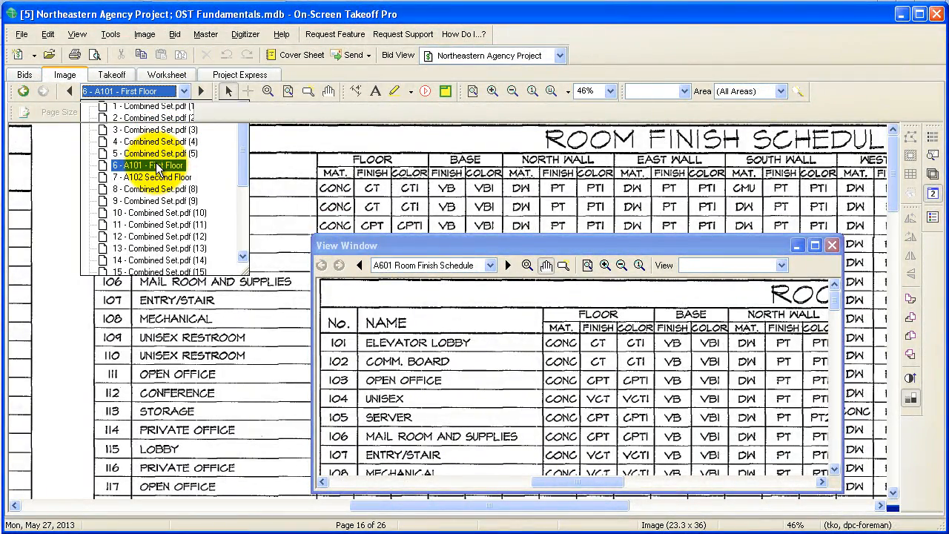
pyautogui.click(157, 166)
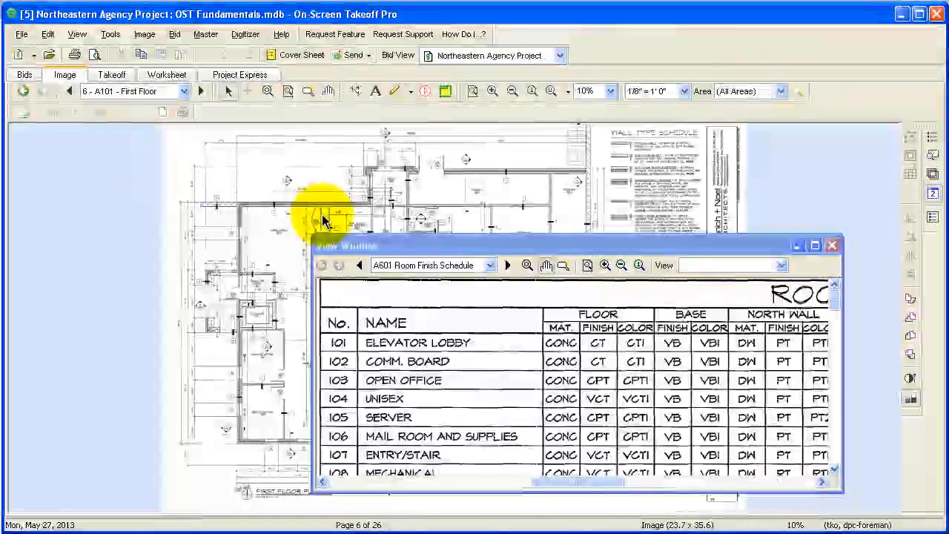
# - Move the View Window aside and shrink it to uncover more of the first floor plan
pyautogui.click(371, 245)
pyautogui.moveTo(371, 245); pyautogui.dragTo(62, 271)
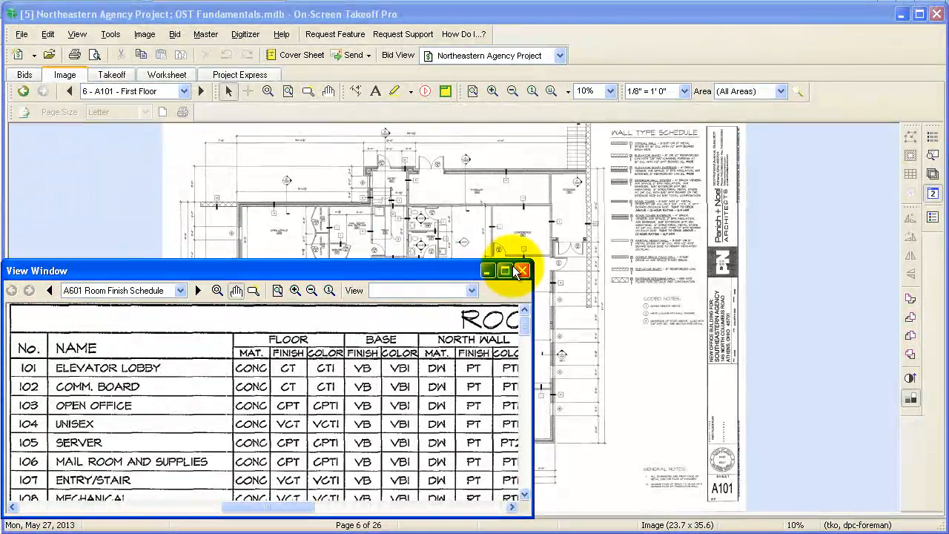
pyautogui.moveTo(529, 261)
pyautogui.mouseDown()
pyautogui.moveTo(459, 266)
pyautogui.moveTo(450, 282)
pyautogui.moveTo(416, 288)
pyautogui.moveTo(360, 286)
pyautogui.mouseUp()
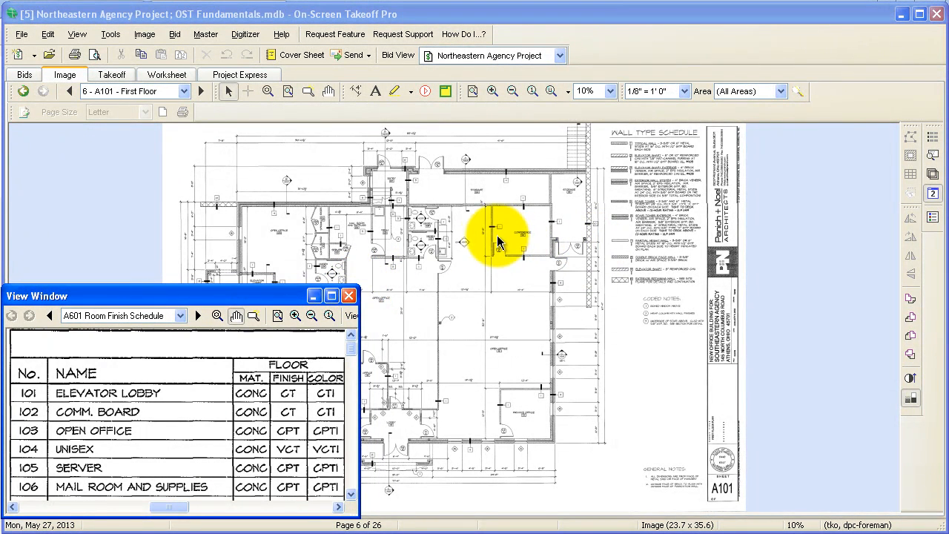
# - Zoom in on conference room 112 in the floor plan and look up its floor and base finishes in the schedule
pyautogui.click(483, 202)
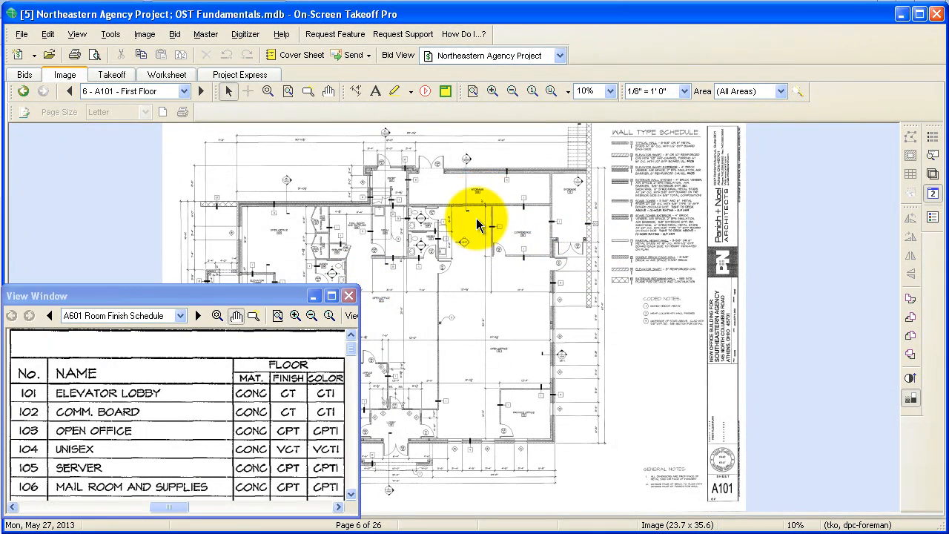
pyautogui.moveTo(478, 193)
pyautogui.mouseDown(button='right')
pyautogui.moveTo(495, 217)
pyautogui.moveTo(573, 267)
pyautogui.moveTo(563, 264)
pyautogui.mouseUp(button='right')
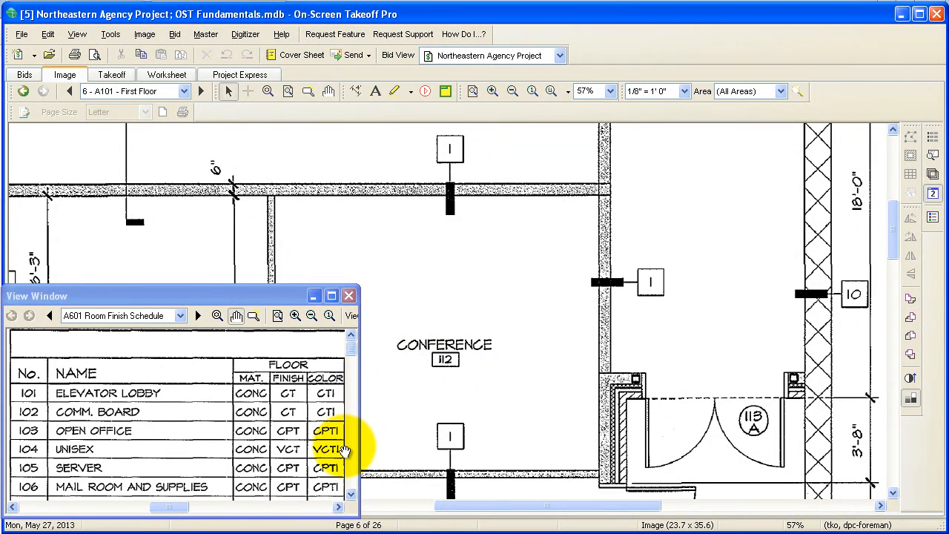
pyautogui.click(353, 492)
pyautogui.click(353, 492)
pyautogui.click(353, 492)
pyautogui.click(353, 492)
pyautogui.click(353, 493)
pyautogui.click(353, 492)
pyautogui.click(353, 492)
pyautogui.click(353, 492)
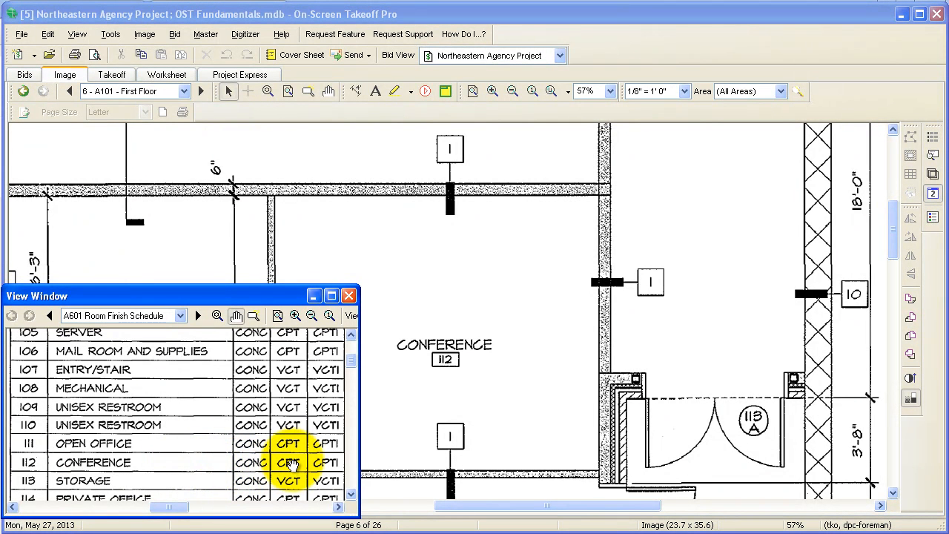
pyautogui.click(339, 506)
pyautogui.click(339, 506)
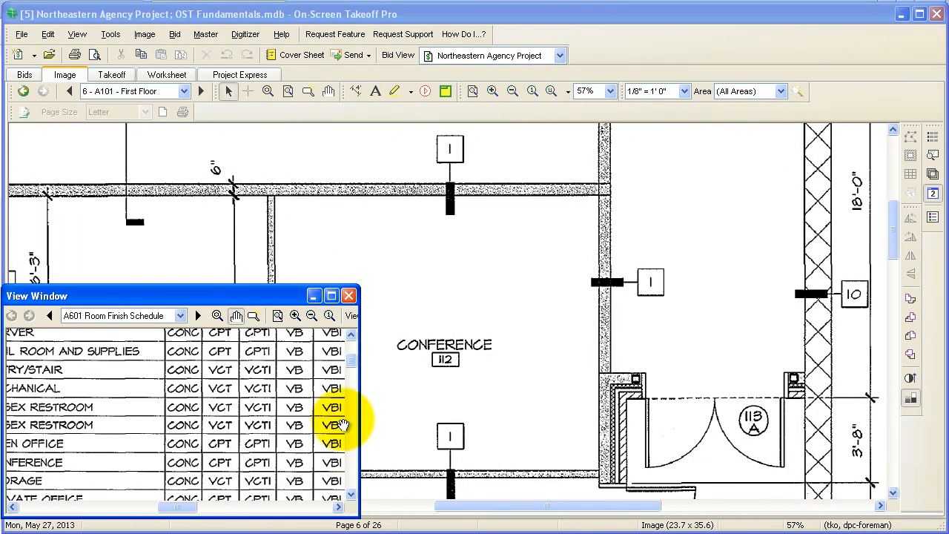
pyautogui.moveTo(353, 361)
pyautogui.mouseDown()
pyautogui.moveTo(356, 350)
pyautogui.moveTo(354, 368)
pyautogui.mouseUp()
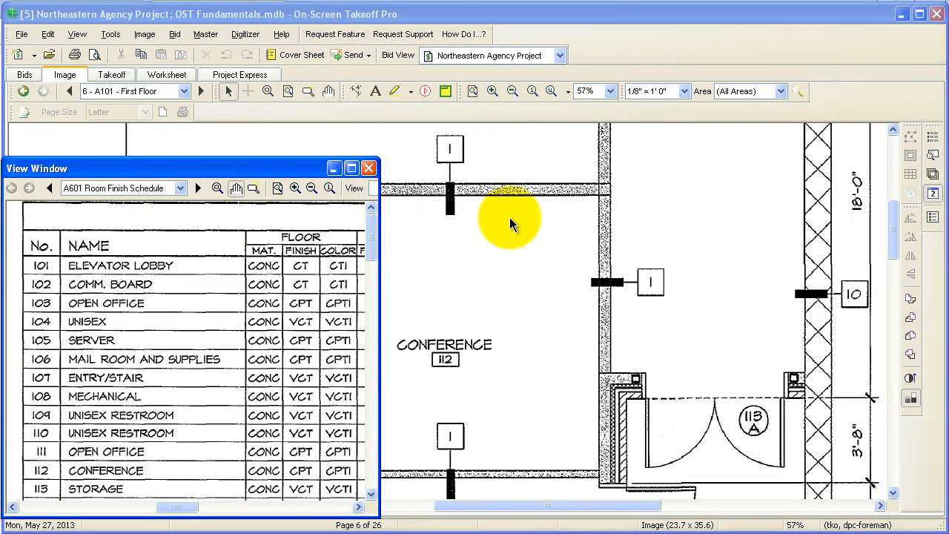
# - Advance the View Window to page 17 and open its list of pages
pyautogui.click(201, 189)
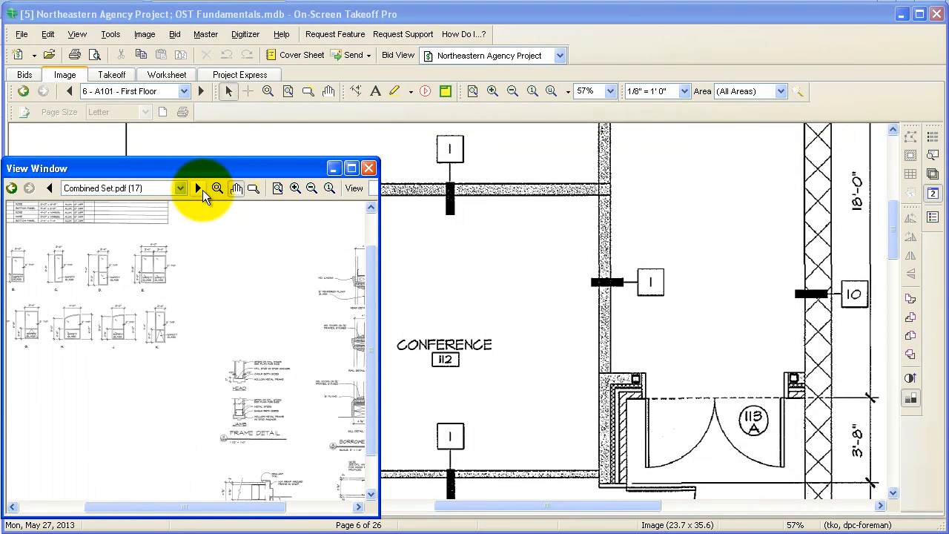
pyautogui.click(178, 190)
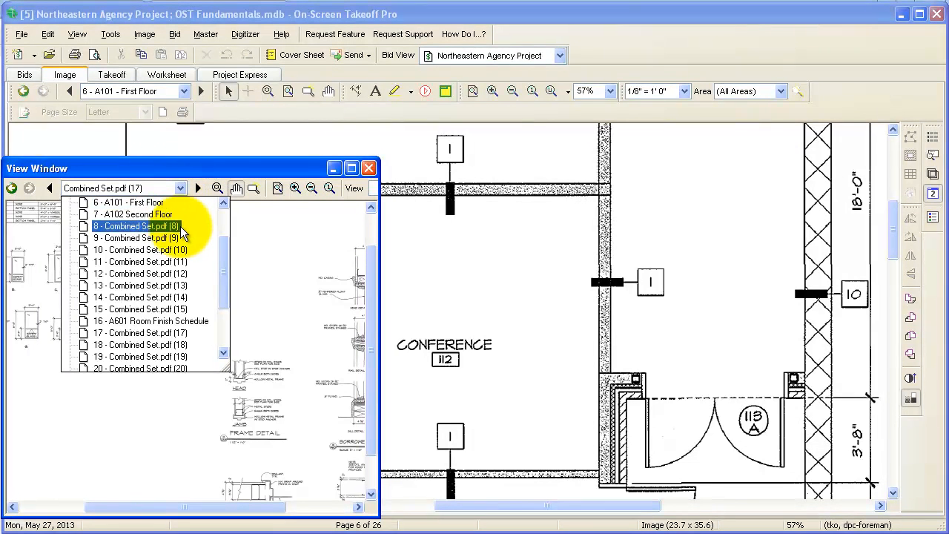